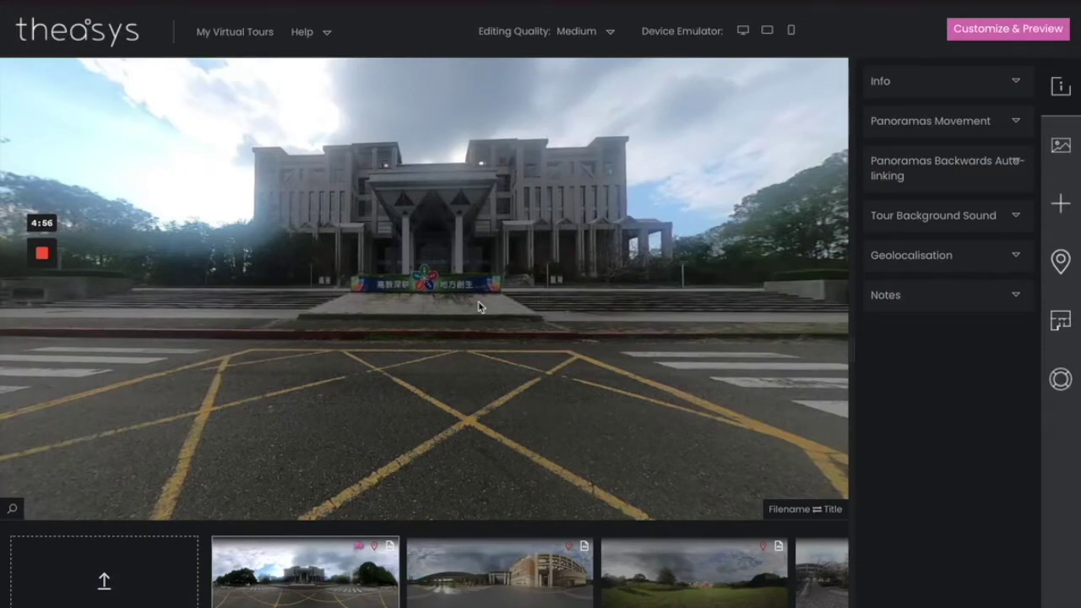
Step: Switch to the tree-lined avenue panorama and bring up its Hotspots Properties settings
{"action": "left_click", "coordinate": [499, 319]}
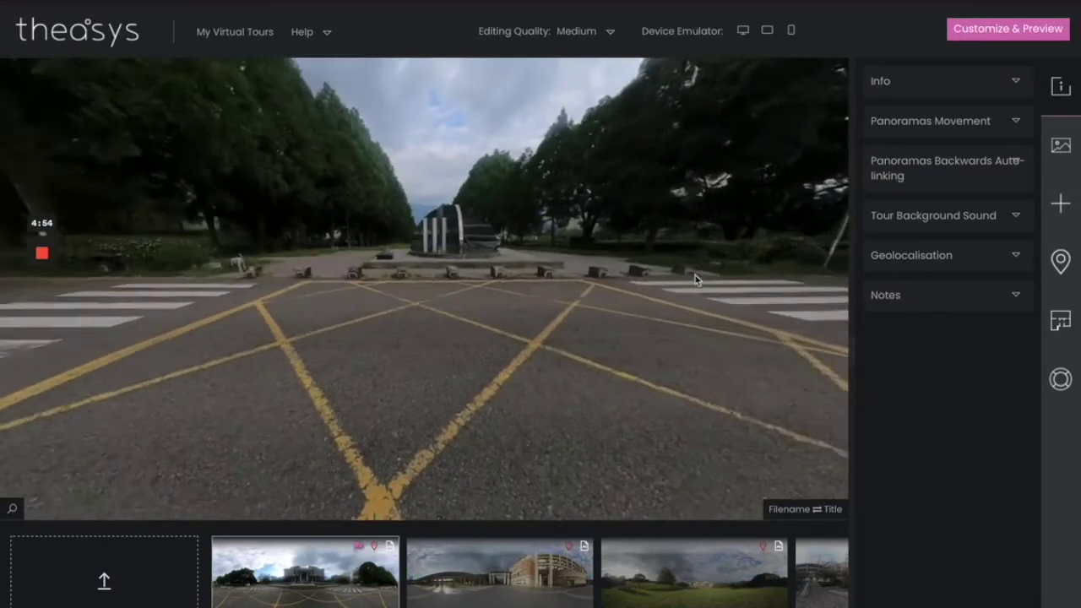
{"action": "mouse_move", "coordinate": [696, 280]}
{"action": "left_mouse_down"}
{"action": "mouse_move", "coordinate": [687, 310]}
{"action": "mouse_move", "coordinate": [623, 321]}
{"action": "mouse_move", "coordinate": [716, 265]}
{"action": "mouse_move", "coordinate": [691, 297]}
{"action": "mouse_move", "coordinate": [680, 282]}
{"action": "mouse_move", "coordinate": [704, 285]}
{"action": "left_mouse_up"}
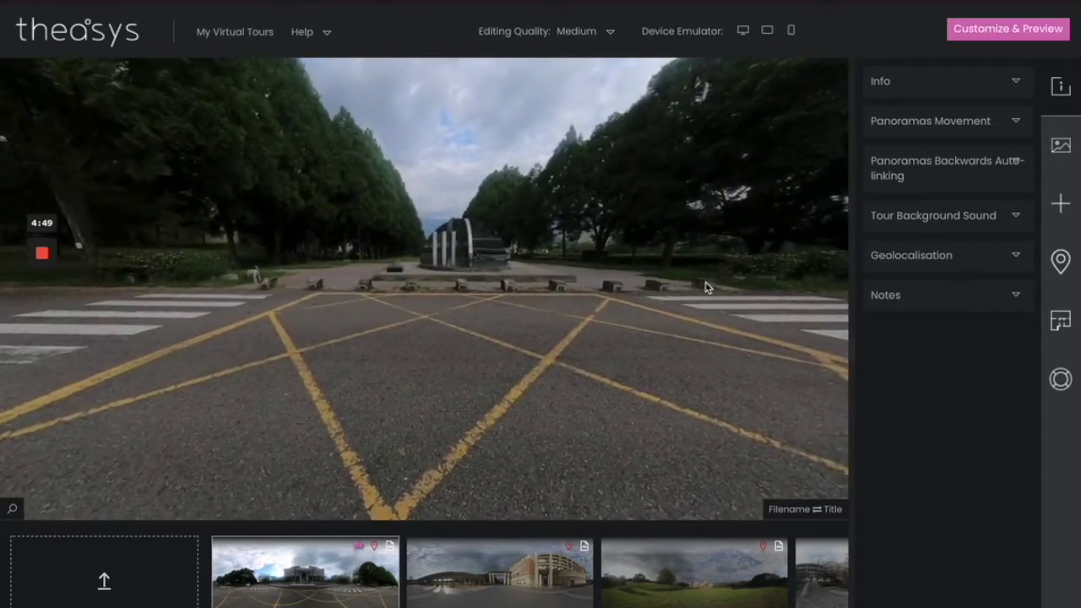
{"action": "left_click", "coordinate": [1061, 205]}
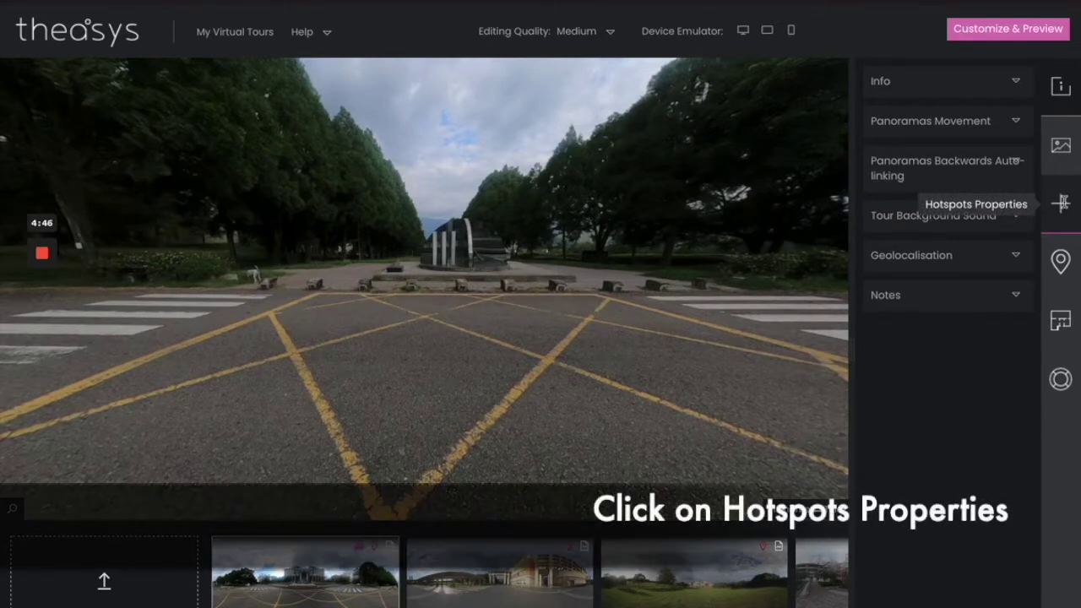
Step: Choose Font Icons from the FontAwesome library in the Icons category, widening the panel
{"action": "left_click", "coordinate": [1014, 84]}
{"action": "left_click", "coordinate": [1015, 85]}
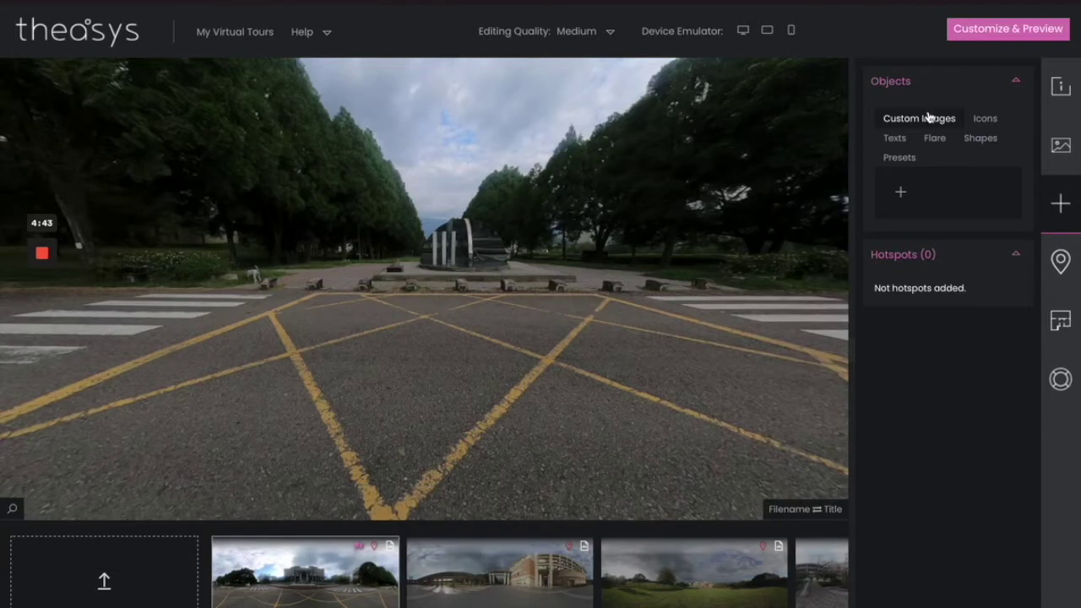
{"action": "left_click", "coordinate": [983, 123]}
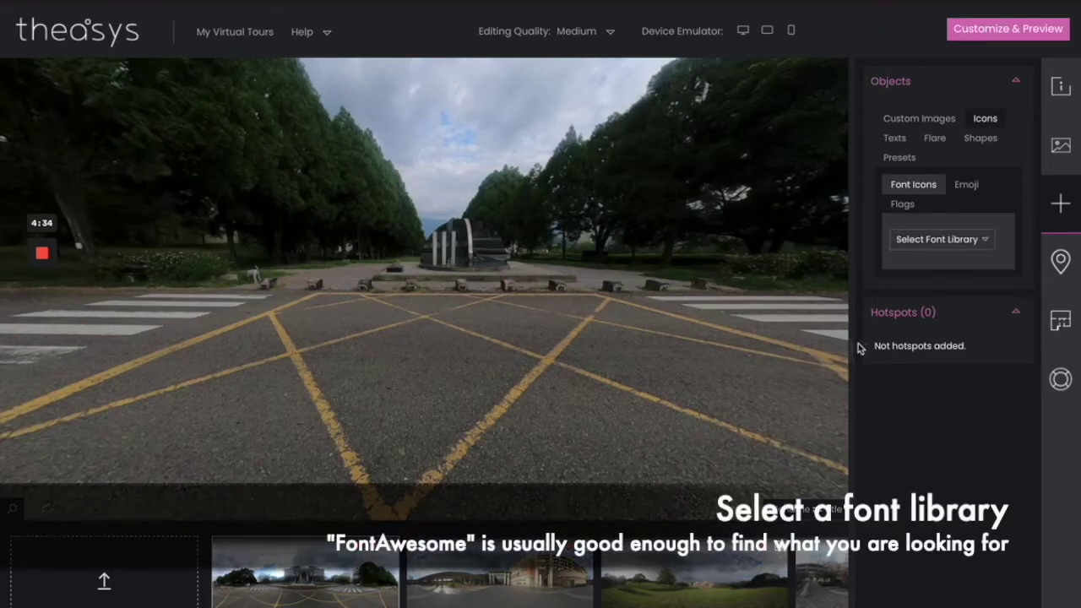
{"action": "left_click_drag", "start_coordinate": [852, 348], "coordinate": [792, 350]}
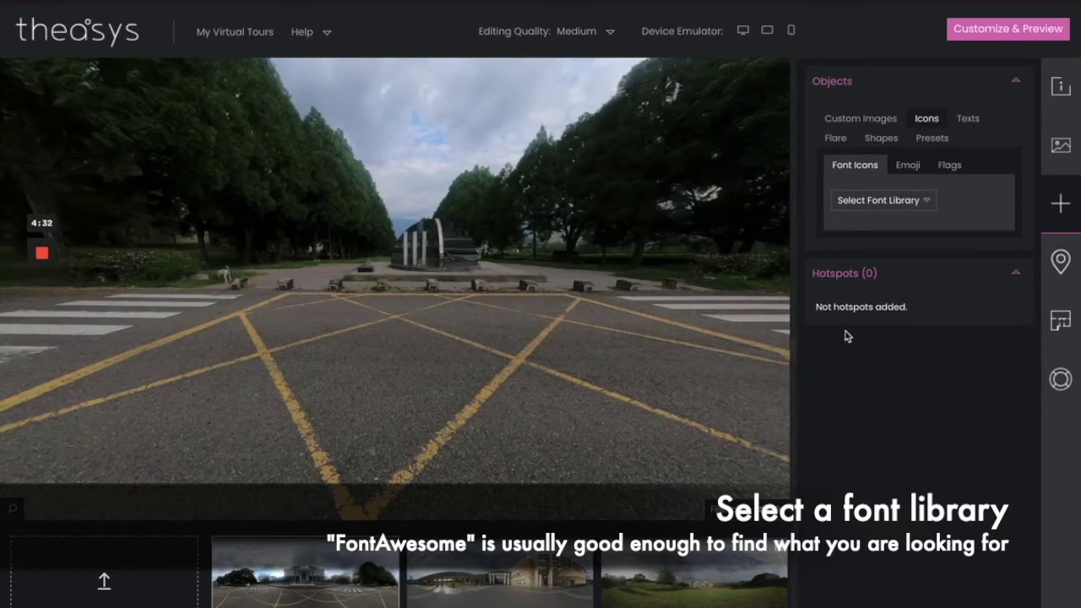
{"action": "left_click", "coordinate": [914, 207]}
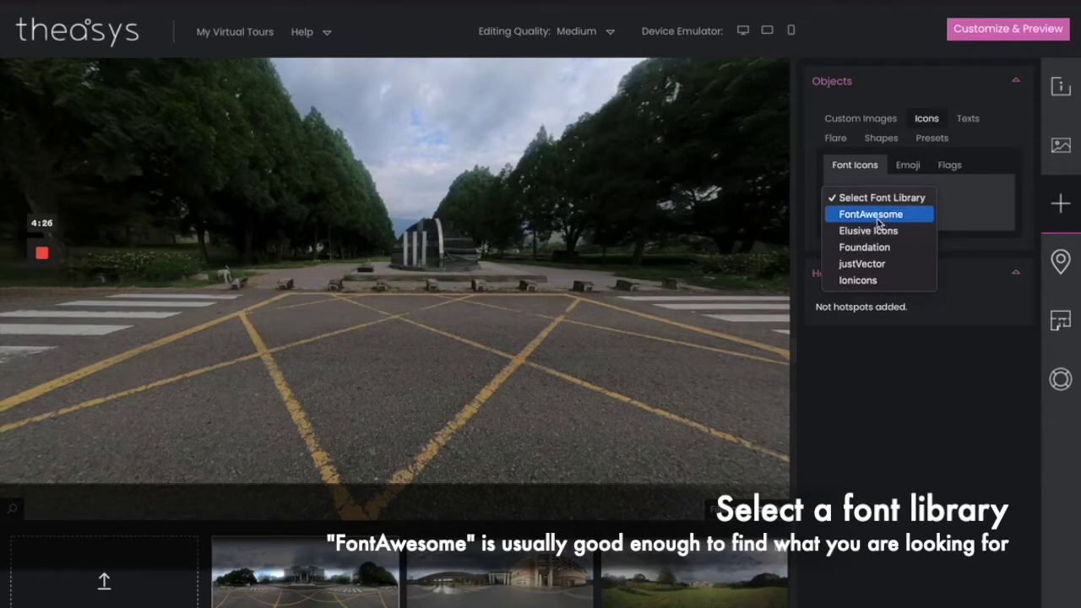
{"action": "left_click", "coordinate": [877, 218]}
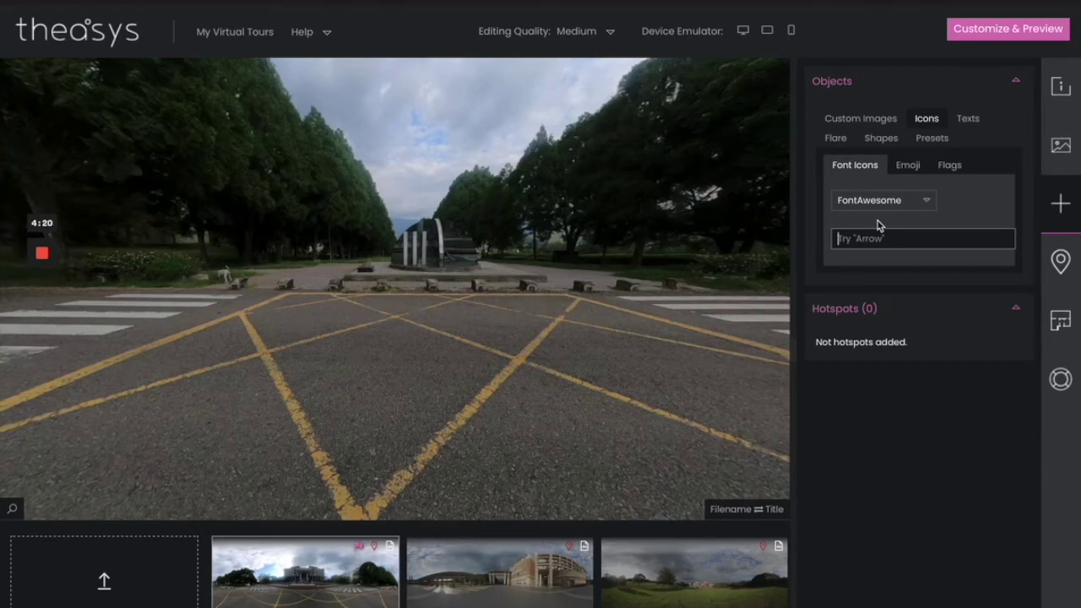
Step: Filter the FontAwesome icon list with the search term 'Arrow'
{"action": "type", "text": "Arrow"}
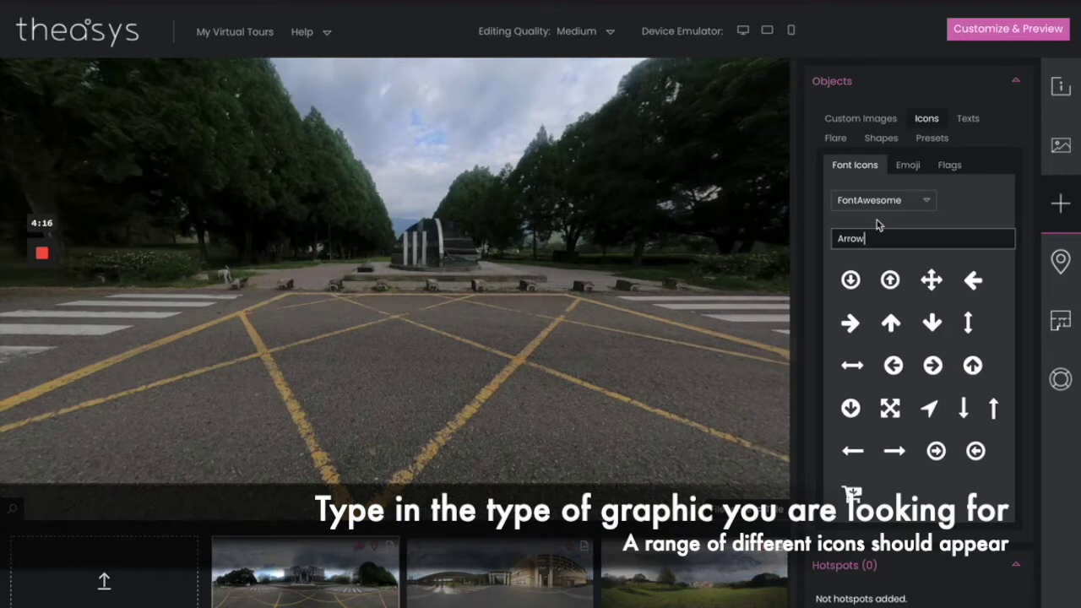
{"action": "key", "text": "BackSpace"}
{"action": "key", "text": "BackSpace"}
{"action": "key", "text": "BackSpace"}
{"action": "scroll", "coordinate": [920, 338], "scroll_direction": "down", "scroll_amount": 10}
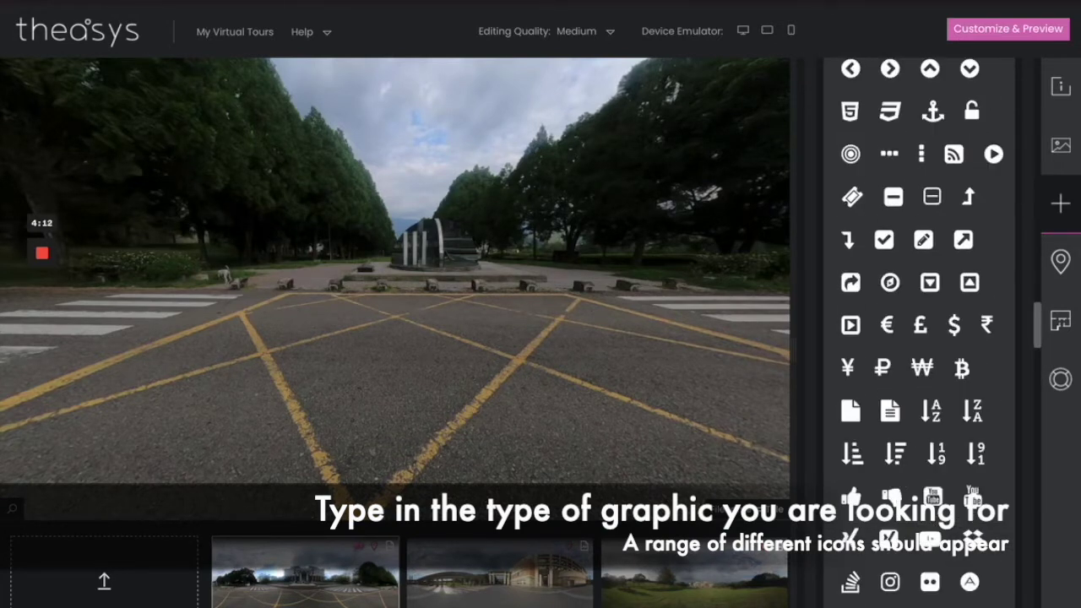
{"action": "scroll", "coordinate": [952, 290], "scroll_direction": "up", "scroll_amount": 10}
{"action": "scroll", "coordinate": [953, 290], "scroll_direction": "up", "scroll_amount": 15}
{"action": "scroll", "coordinate": [947, 266], "scroll_direction": "up", "scroll_amount": 15}
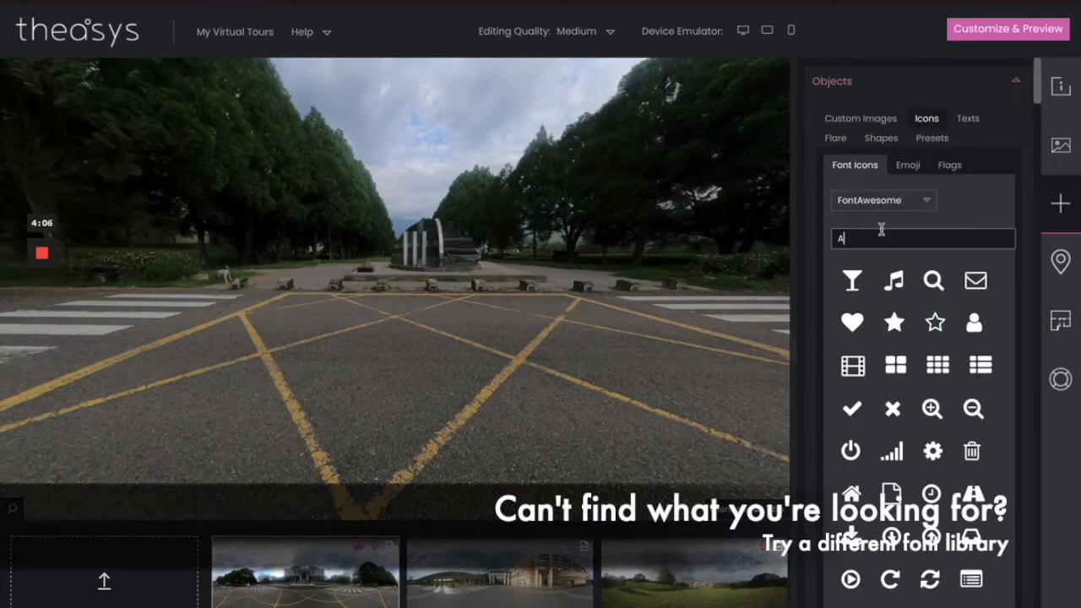
{"action": "type", "text": "rrow"}
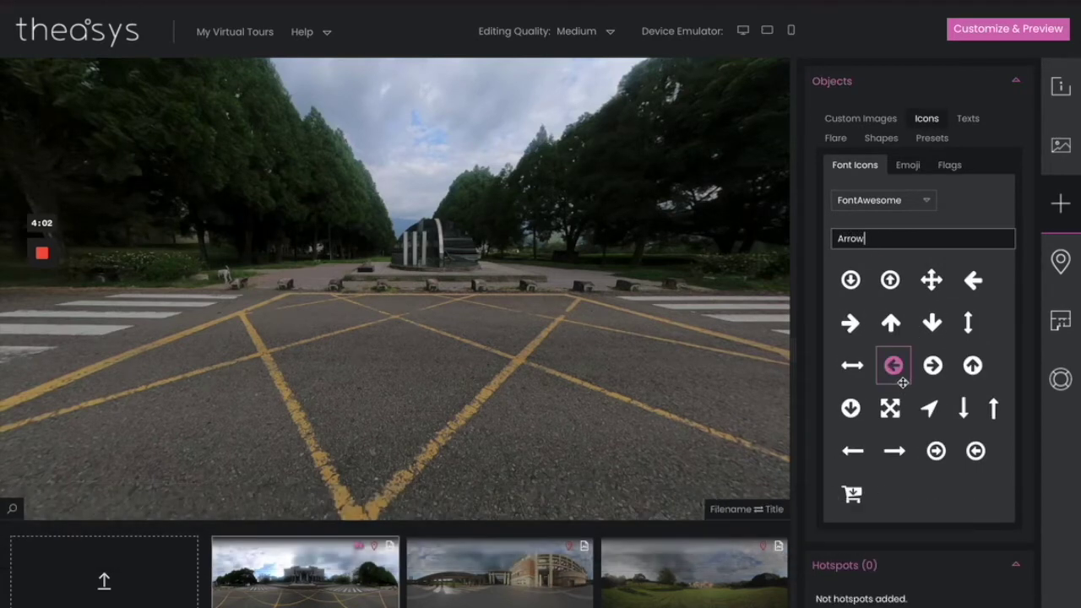
Step: Drop a white fa-arrow-up hotspot on the road before the monument and reveal its Basic settings
{"action": "left_click_drag", "start_coordinate": [890, 327], "coordinate": [435, 317]}
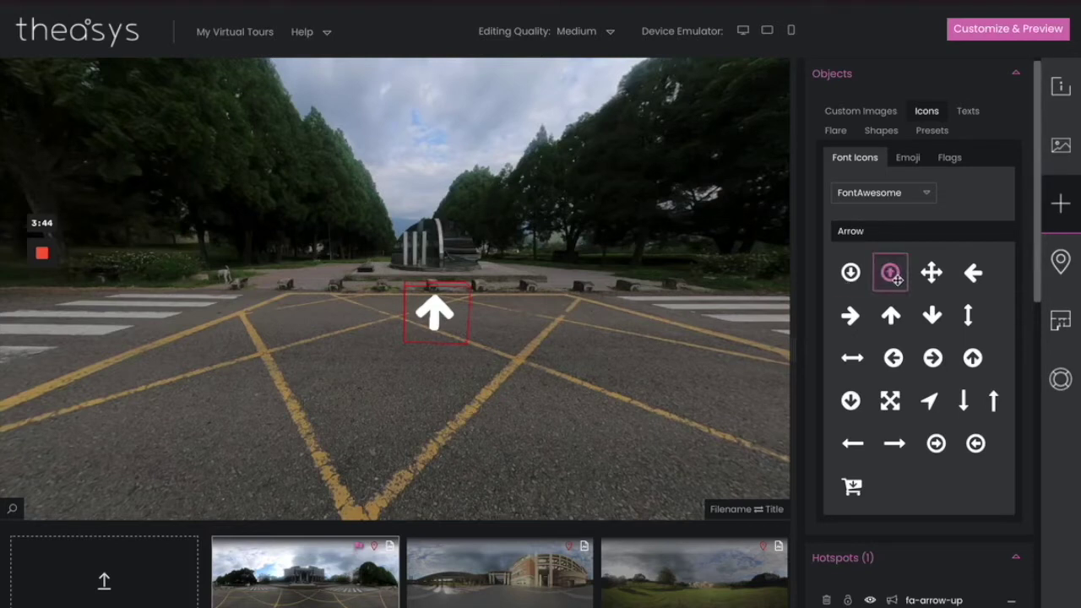
{"action": "scroll", "coordinate": [866, 285], "scroll_direction": "down", "scroll_amount": 4}
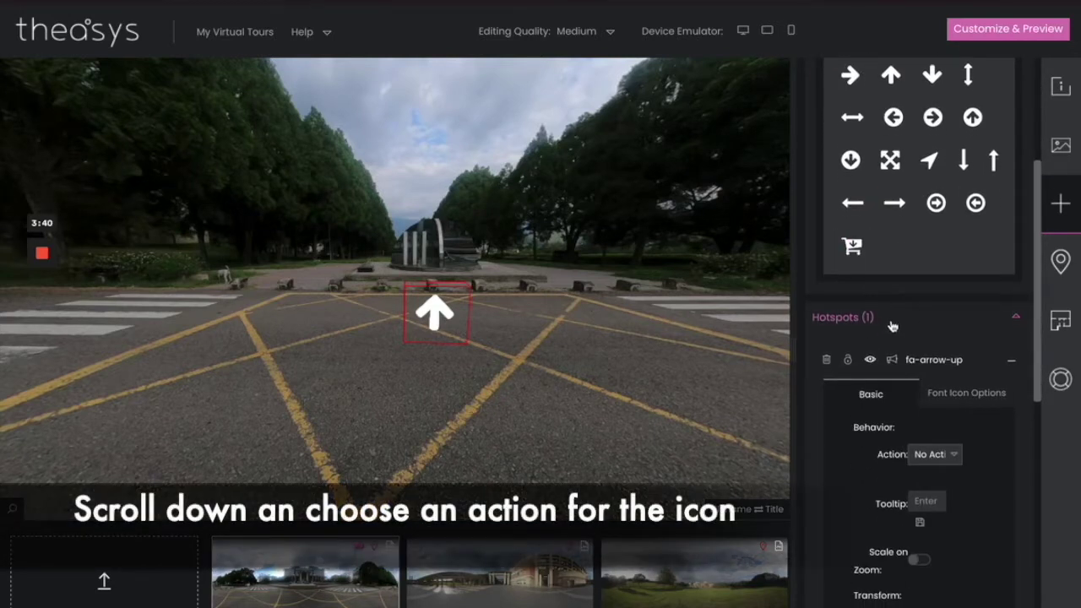
{"action": "left_click", "coordinate": [969, 397]}
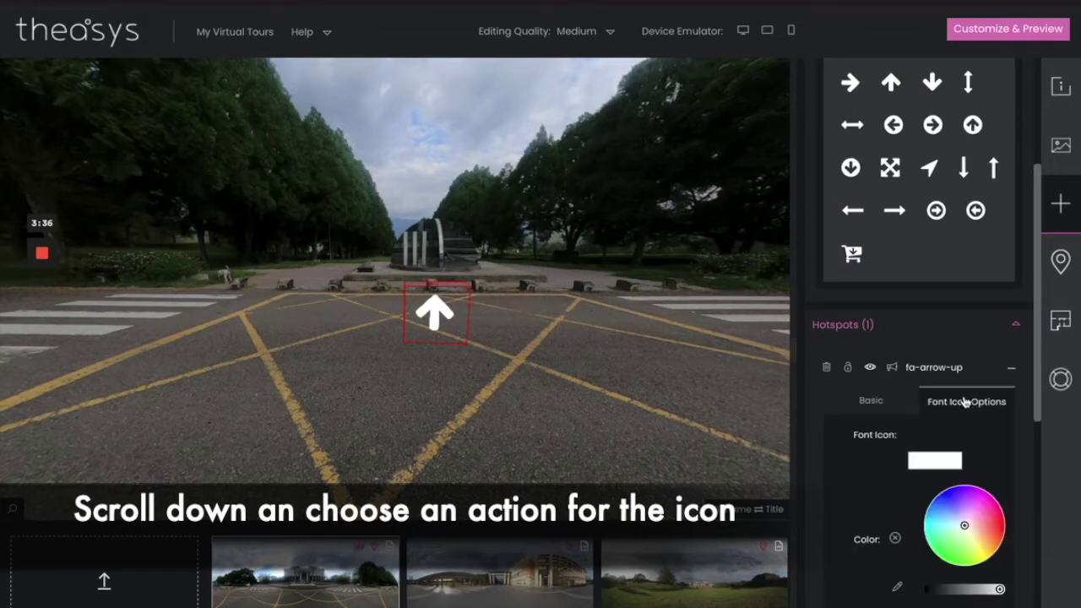
{"action": "left_click", "coordinate": [875, 403]}
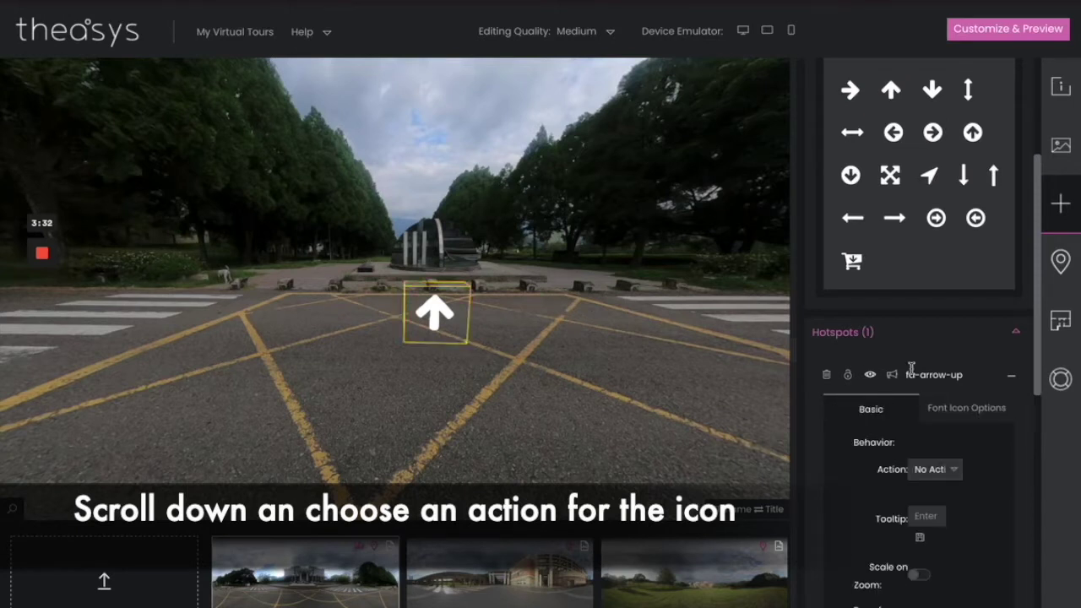
{"action": "scroll", "coordinate": [912, 346], "scroll_direction": "down", "scroll_amount": 2}
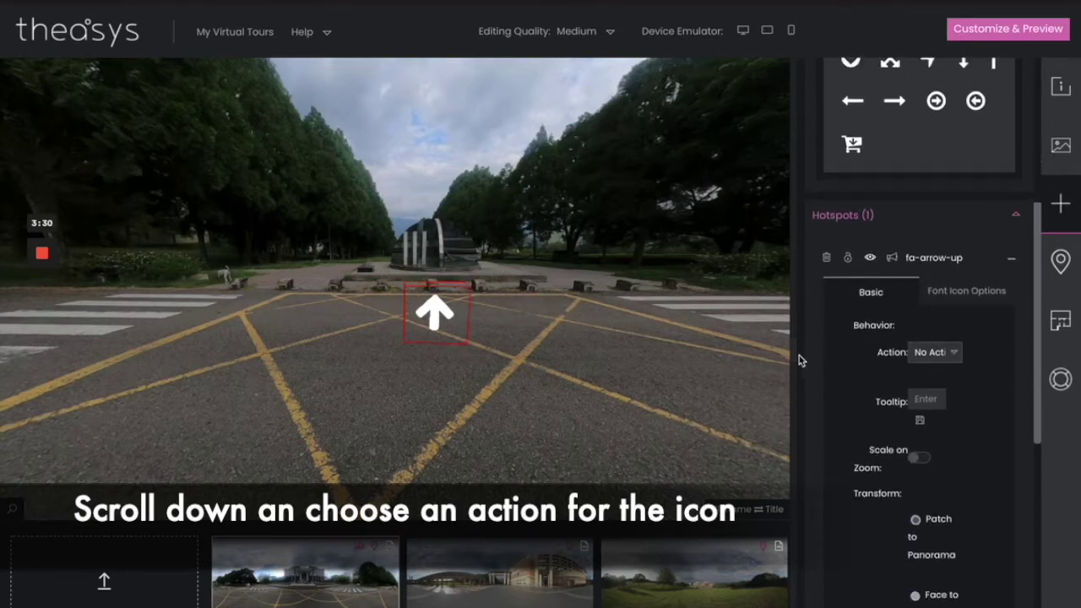
{"action": "left_click_drag", "start_coordinate": [791, 352], "coordinate": [712, 352]}
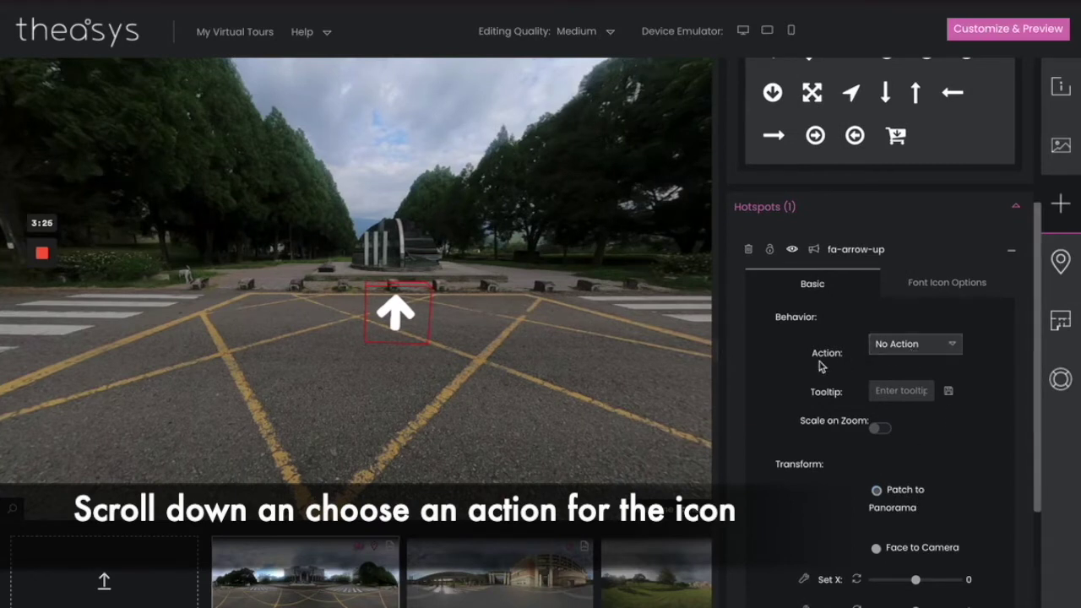
Step: Make the up-arrow hotspot's action Link to Panorama, targeting Humanities_Back.JPG
{"action": "left_click", "coordinate": [909, 356]}
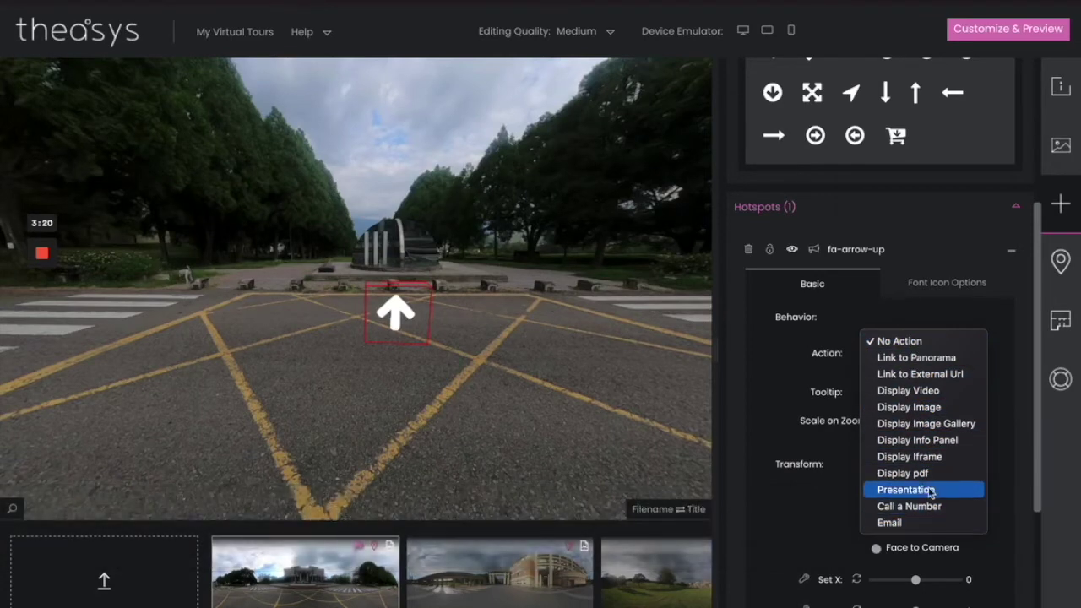
{"action": "left_click", "coordinate": [940, 361]}
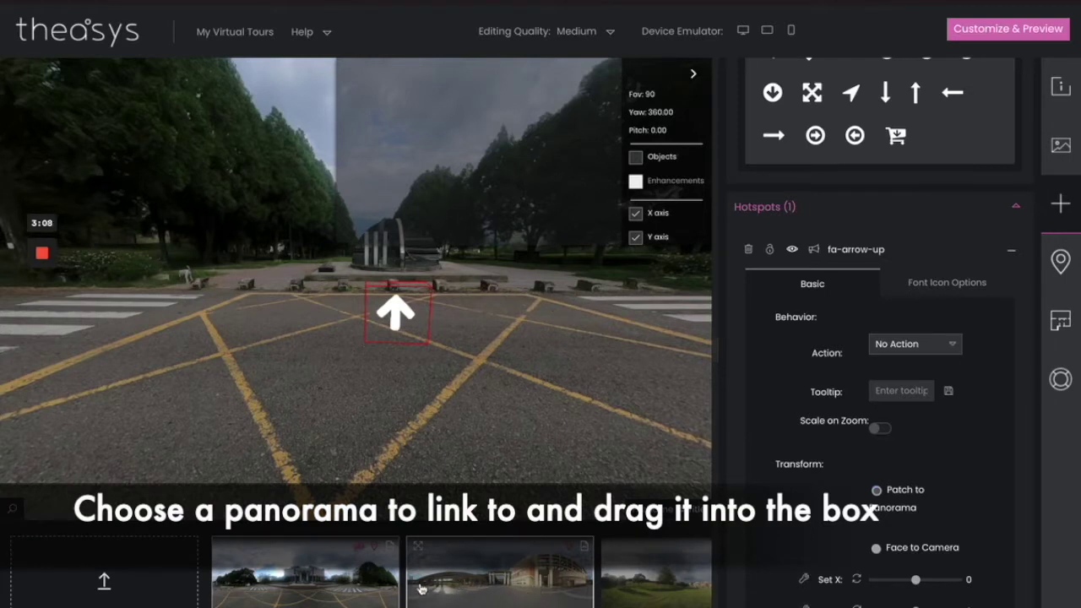
{"action": "left_click_drag", "start_coordinate": [490, 587], "coordinate": [478, 155]}
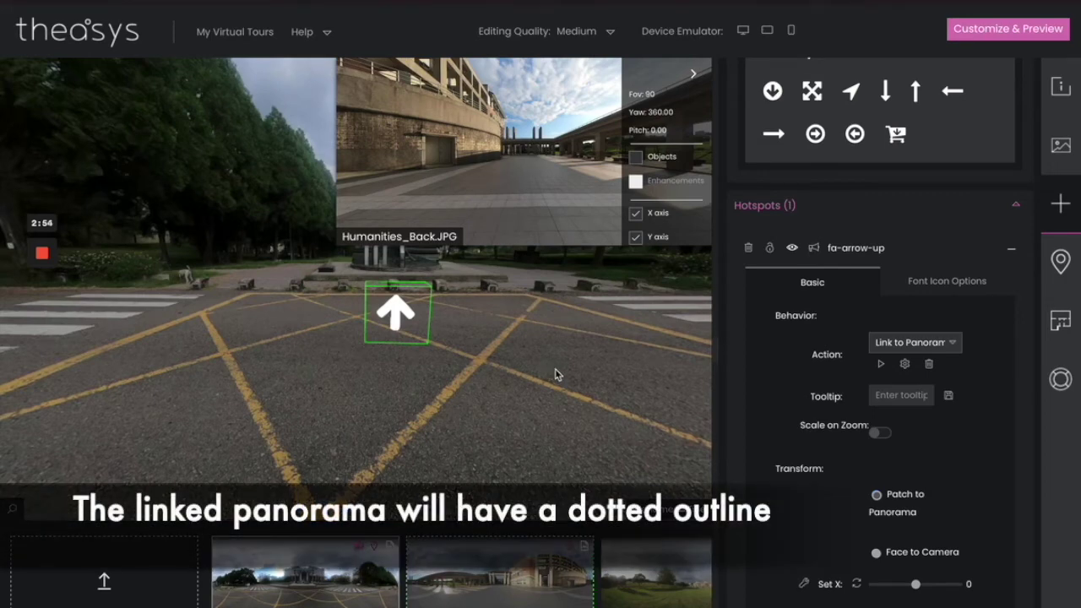
{"action": "left_click", "coordinate": [693, 76]}
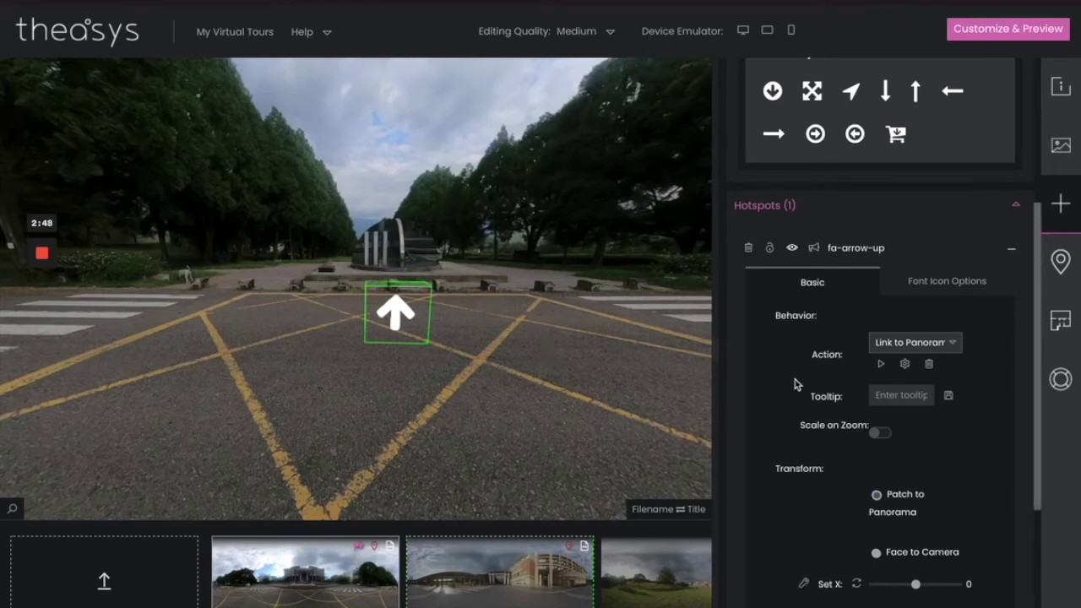
{"action": "scroll", "coordinate": [785, 346], "scroll_direction": "down", "scroll_amount": 4}
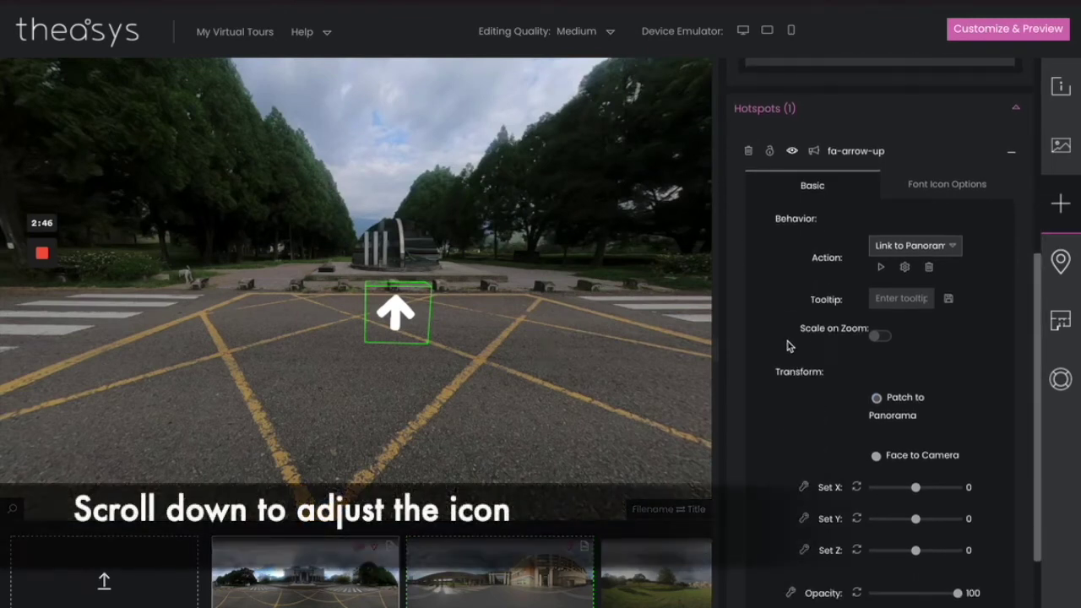
{"action": "scroll", "coordinate": [785, 345], "scroll_direction": "down", "scroll_amount": 2}
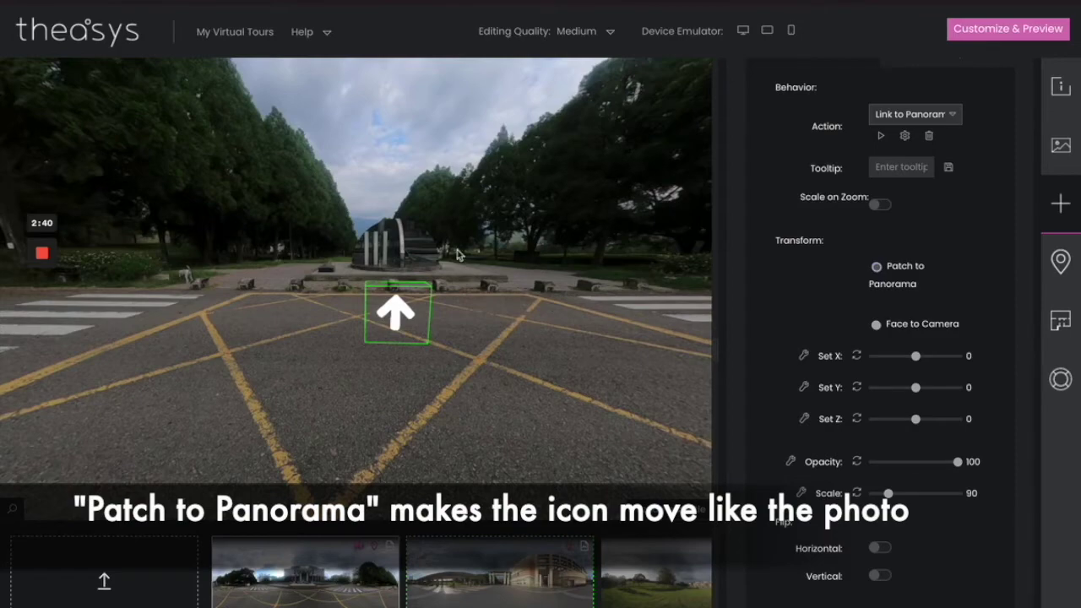
{"action": "left_click_drag", "start_coordinate": [241, 292], "coordinate": [167, 323]}
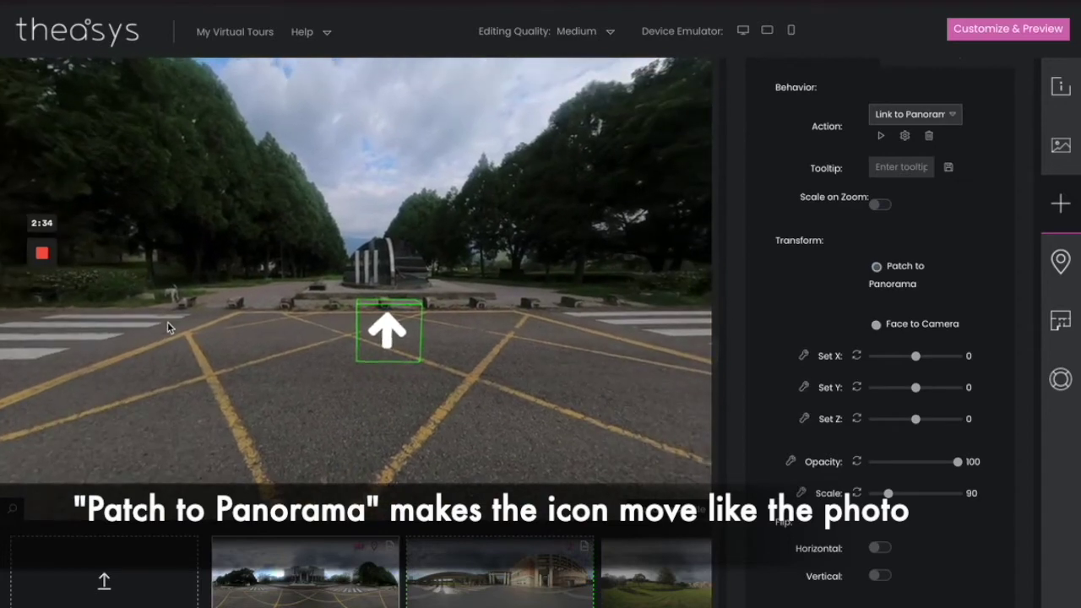
{"action": "left_click", "coordinate": [877, 326]}
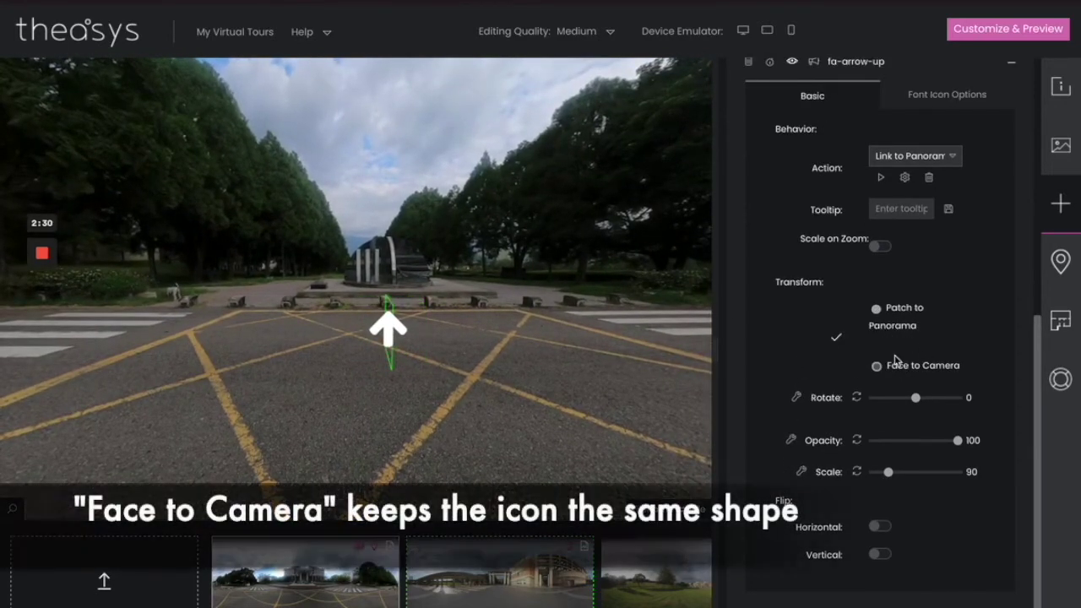
{"action": "left_click_drag", "start_coordinate": [205, 357], "coordinate": [241, 309]}
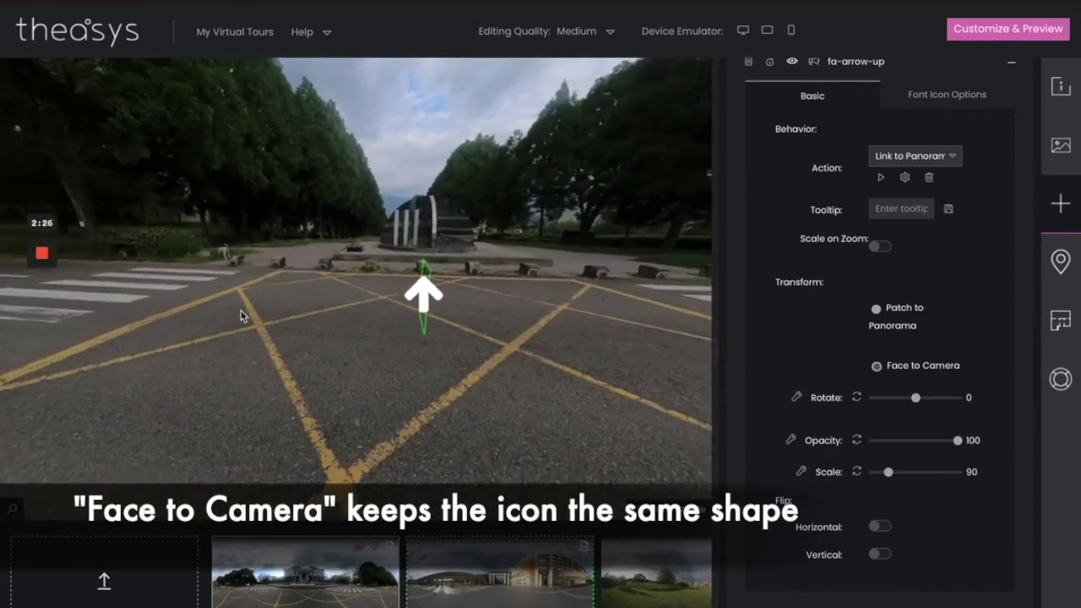
{"action": "left_click", "coordinate": [877, 310]}
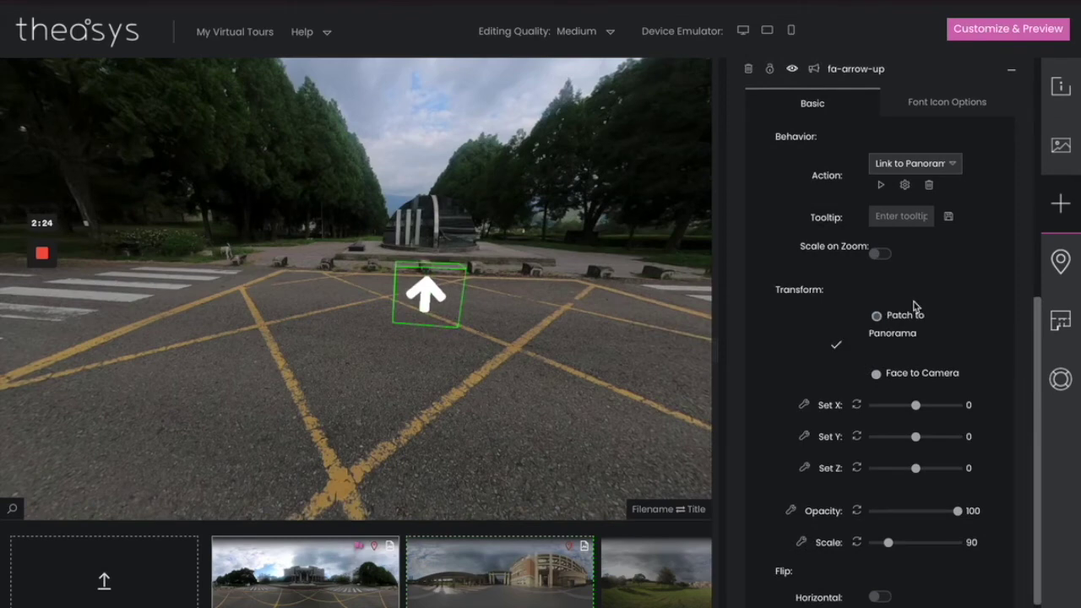
Step: Tilt the arrow hotspot to Set X 52, Set Y 0 and Set Z 4
{"action": "left_click_drag", "start_coordinate": [543, 354], "coordinate": [487, 283]}
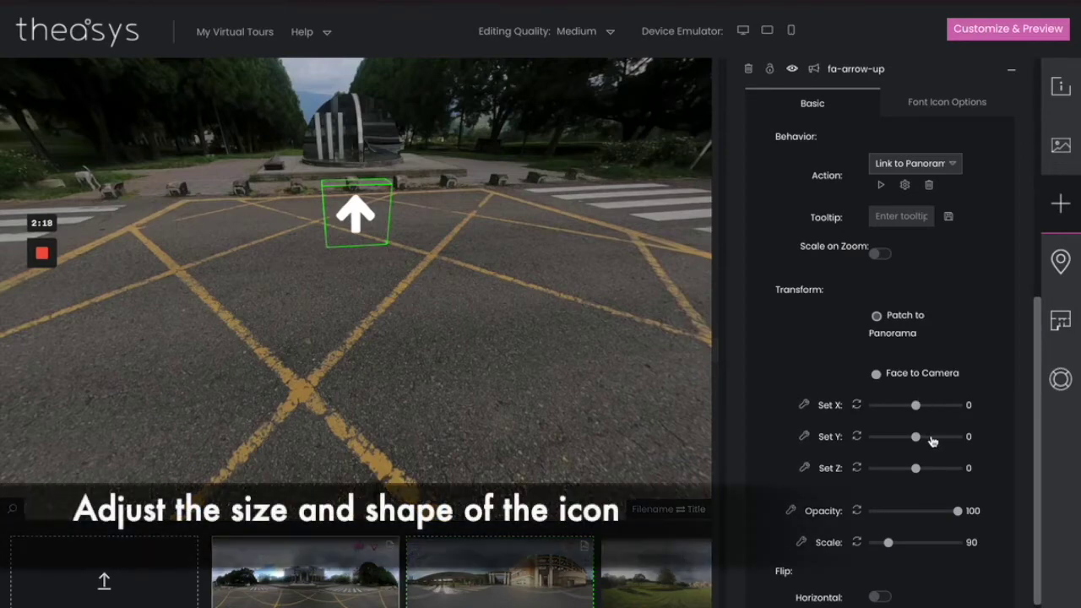
{"action": "left_click_drag", "start_coordinate": [521, 336], "coordinate": [544, 336]}
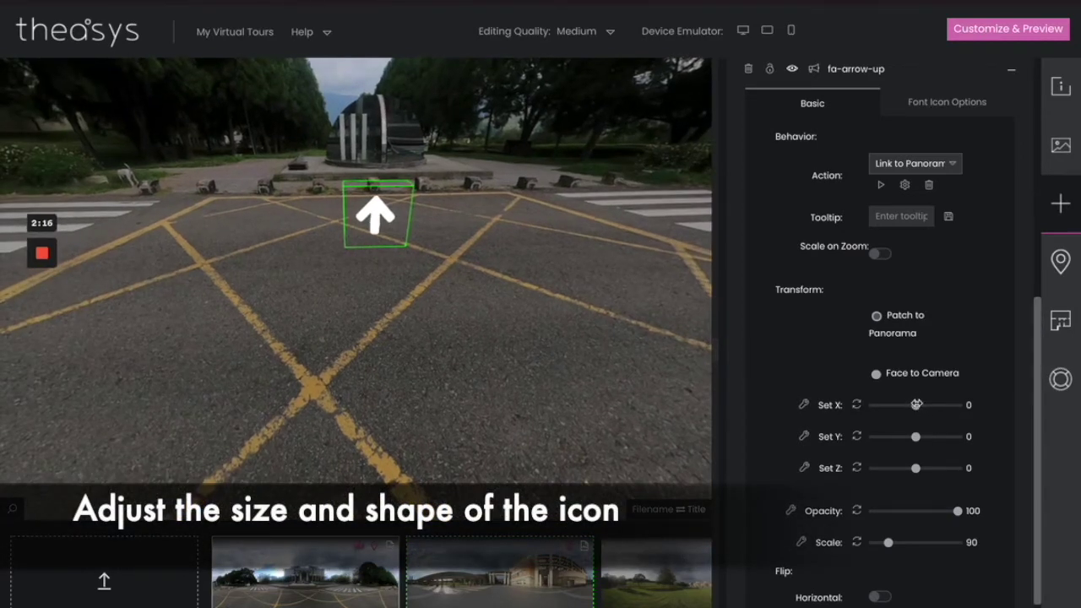
{"action": "left_click_drag", "start_coordinate": [916, 405], "coordinate": [916, 436]}
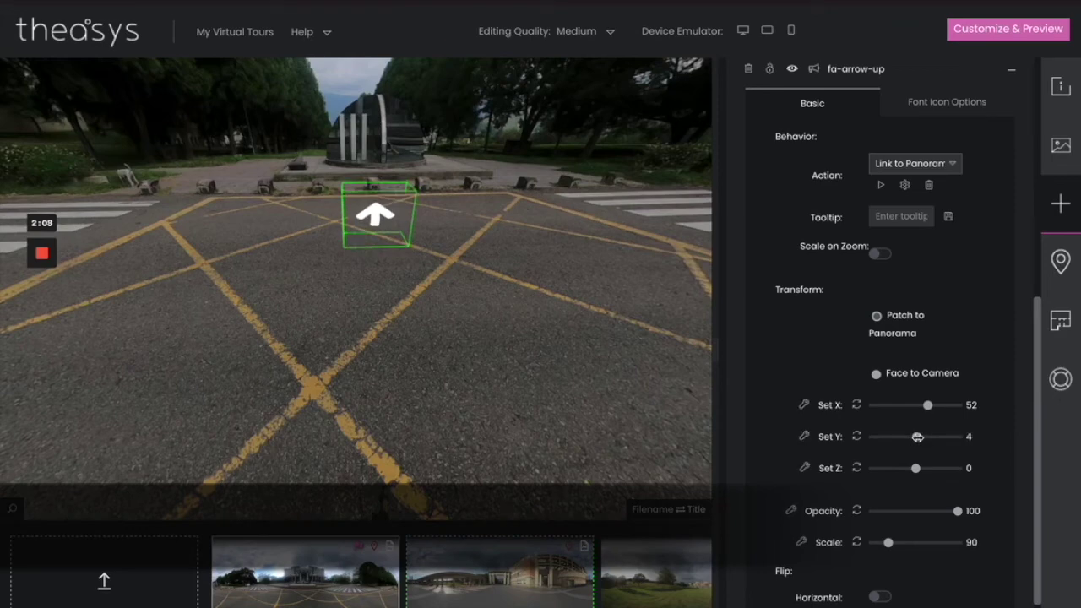
{"action": "double_click", "coordinate": [972, 436]}
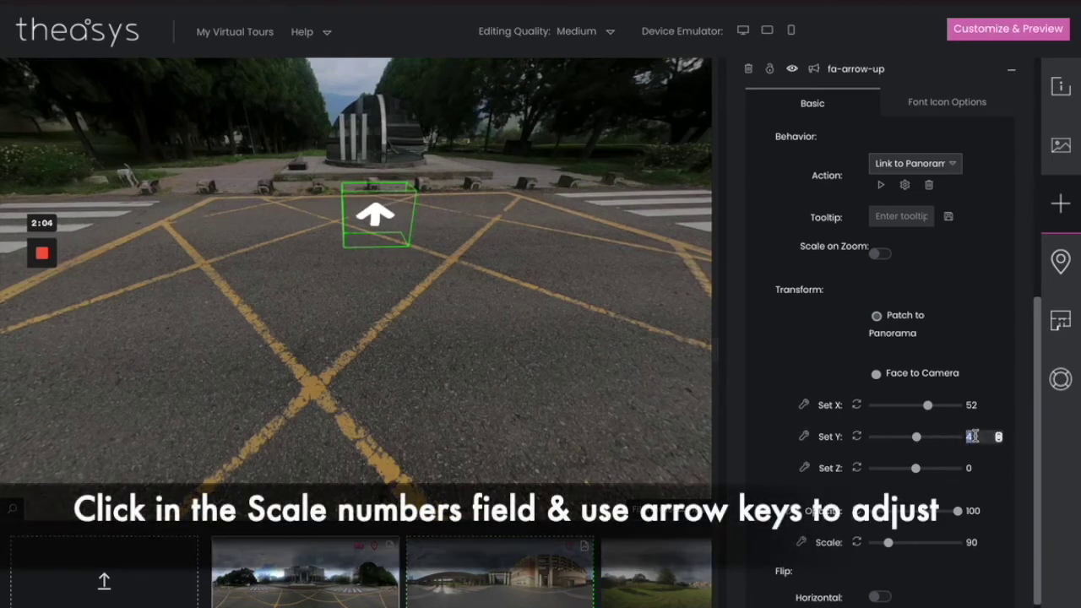
{"action": "left_click", "coordinate": [972, 436]}
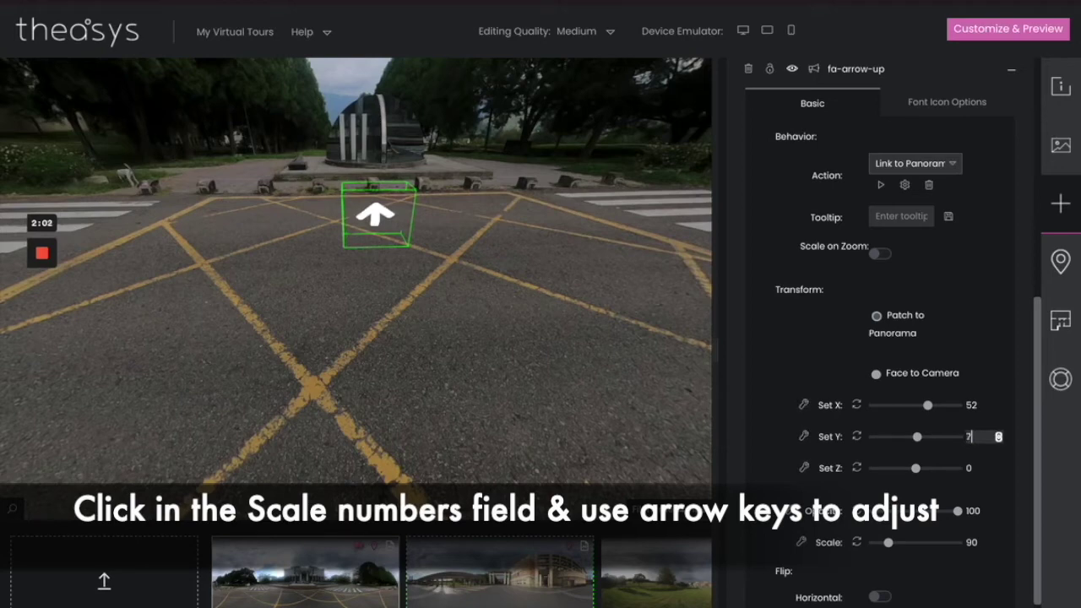
{"action": "key", "text": "Down"}
{"action": "key", "text": "Down"}
{"action": "key", "text": "Down"}
{"action": "key", "text": "Down"}
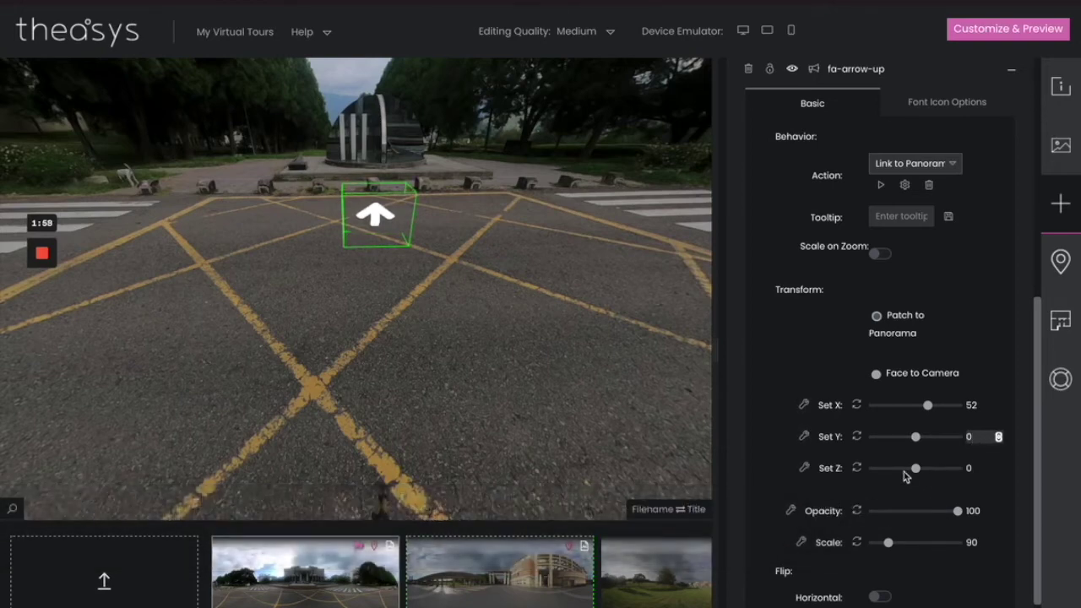
{"action": "left_click", "coordinate": [908, 477]}
{"action": "left_click_drag", "start_coordinate": [916, 468], "coordinate": [917, 469]}
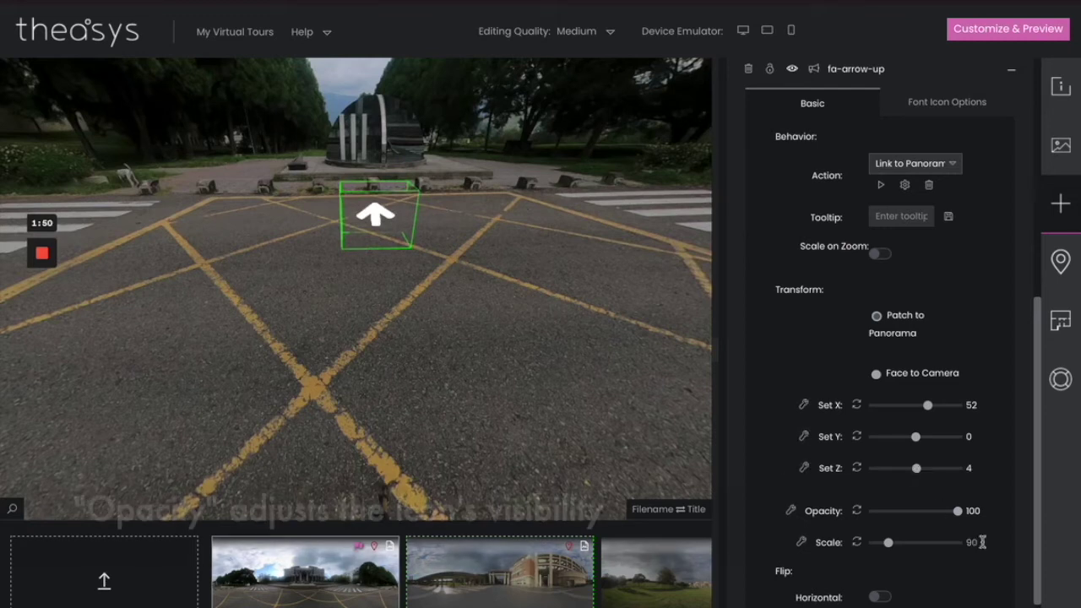
Step: Set the arrow hotspot's opacity to 74 and scale to 154
{"action": "left_click_drag", "start_coordinate": [957, 511], "coordinate": [937, 522]}
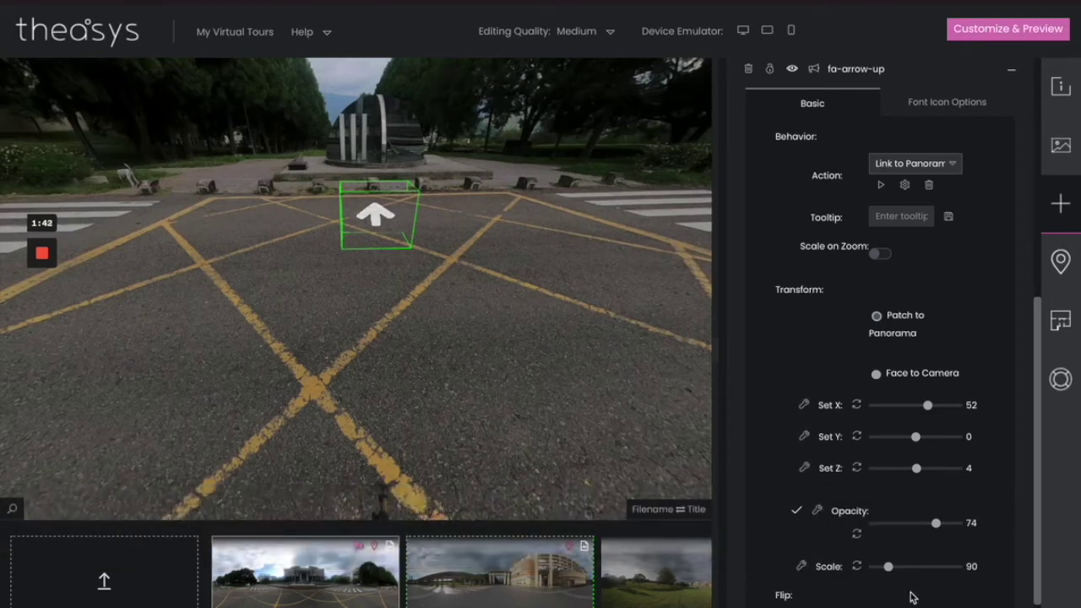
{"action": "left_click_drag", "start_coordinate": [889, 543], "coordinate": [901, 554]}
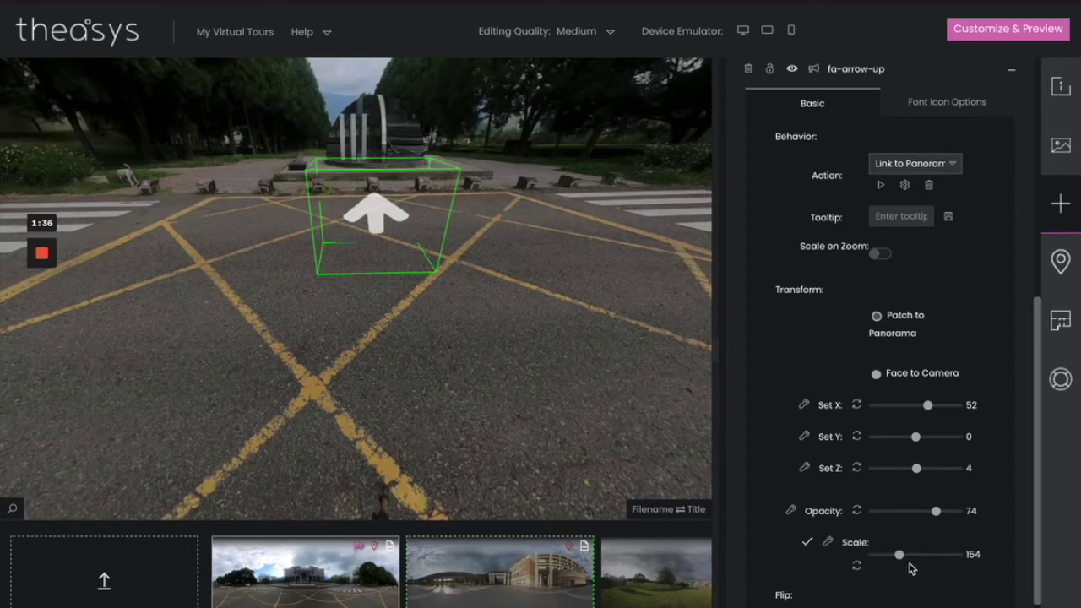
{"action": "scroll", "coordinate": [911, 576], "scroll_direction": "down", "scroll_amount": 1}
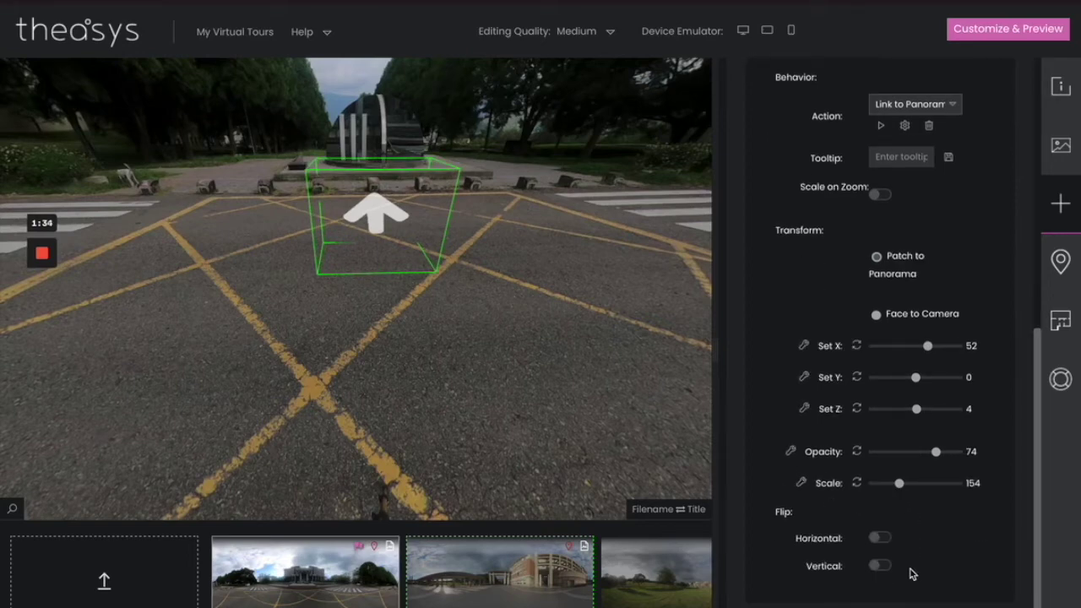
{"action": "scroll", "coordinate": [911, 575], "scroll_direction": "up", "scroll_amount": 4}
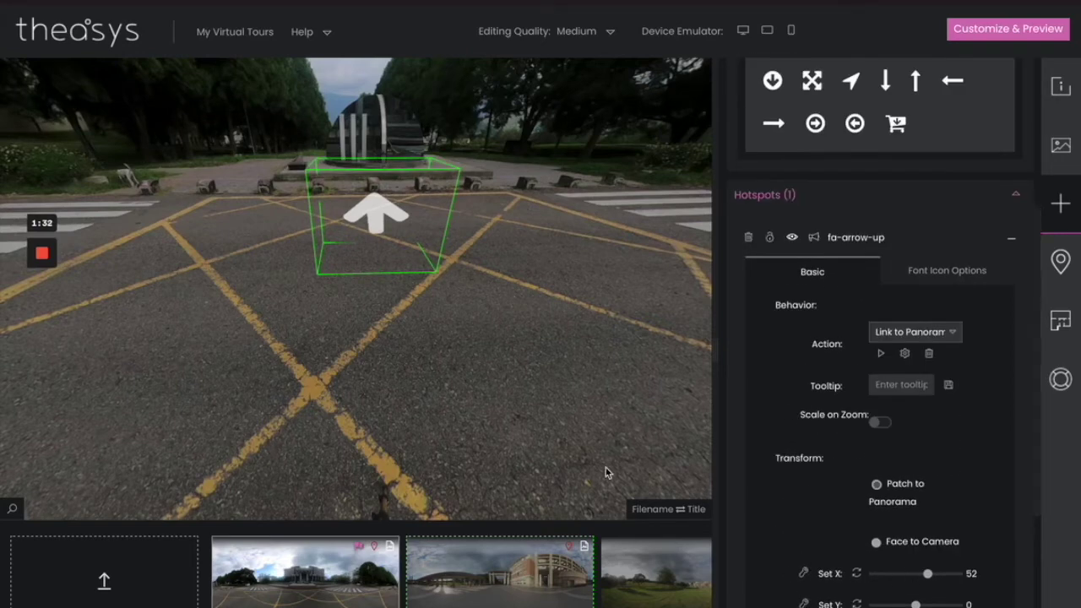
Step: Show the fa-arrow-up hotspot's Font Icon Options down to the Font Icon Shadow section
{"action": "mouse_move", "coordinate": [466, 403]}
{"action": "left_mouse_down"}
{"action": "mouse_move", "coordinate": [618, 406]}
{"action": "mouse_move", "coordinate": [278, 422]}
{"action": "mouse_move", "coordinate": [465, 391]}
{"action": "left_mouse_up"}
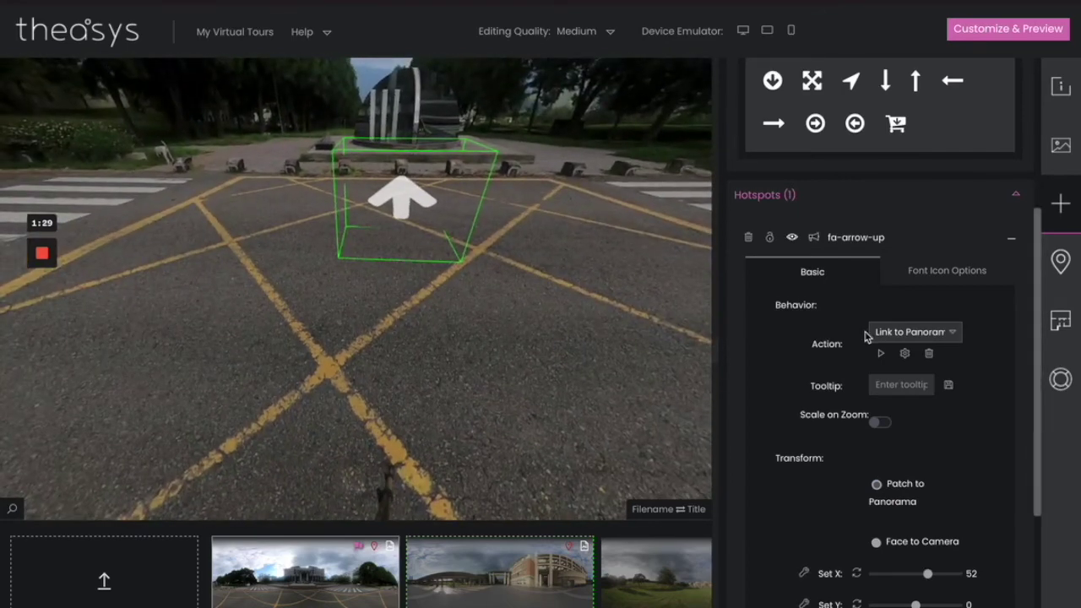
{"action": "left_click", "coordinate": [948, 278]}
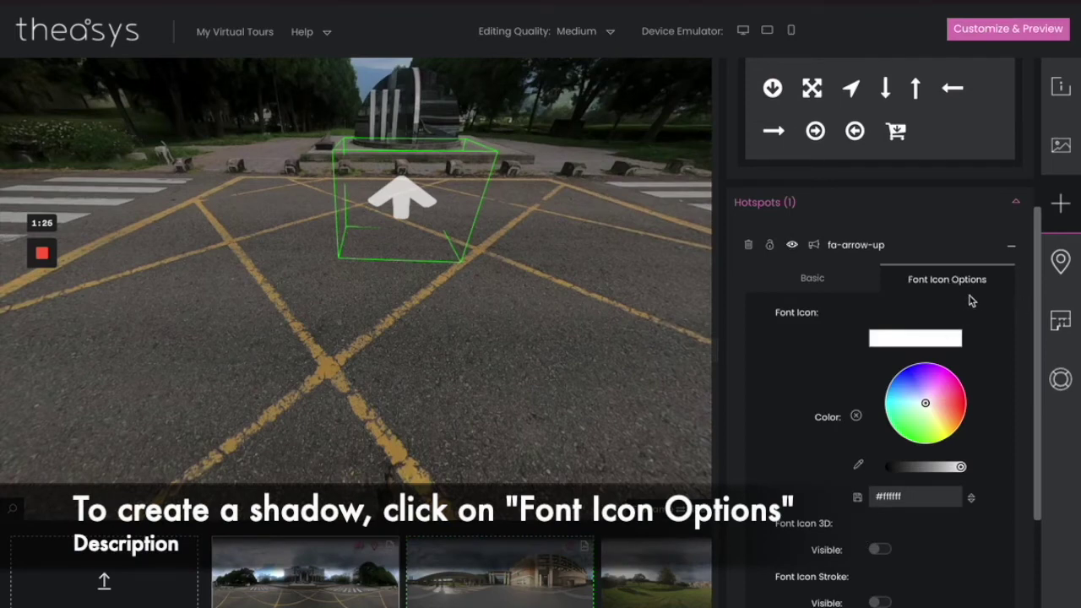
{"action": "scroll", "coordinate": [970, 301], "scroll_direction": "down", "scroll_amount": 1}
{"action": "scroll", "coordinate": [970, 301], "scroll_direction": "down", "scroll_amount": 1}
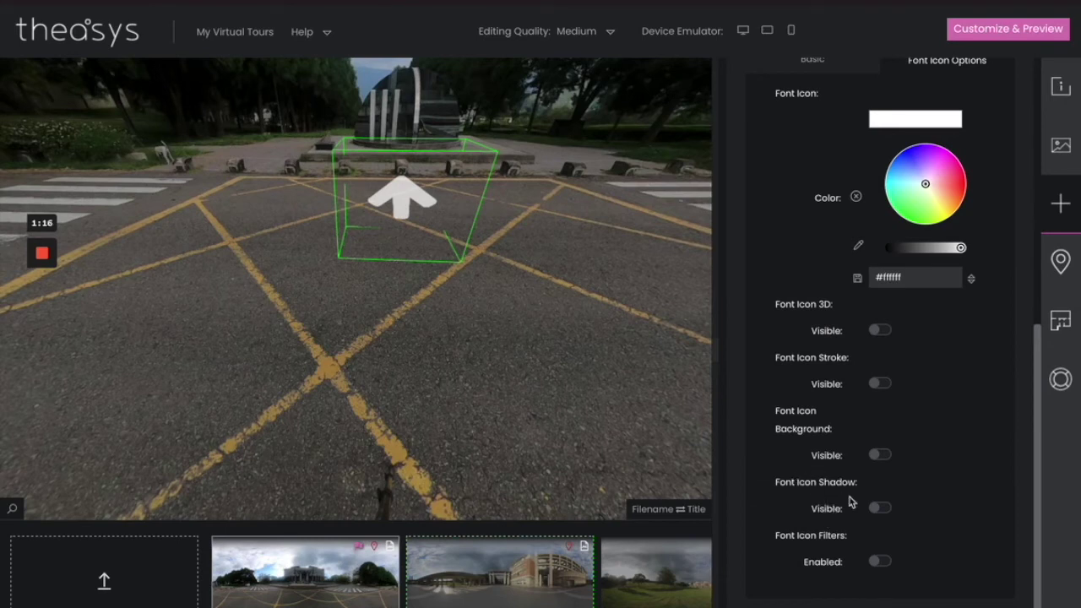
Step: Add an arrow shadow (x -2, y 38, spread 17, opacity 80), then follow the link to the courtyard
{"action": "left_click", "coordinate": [877, 509]}
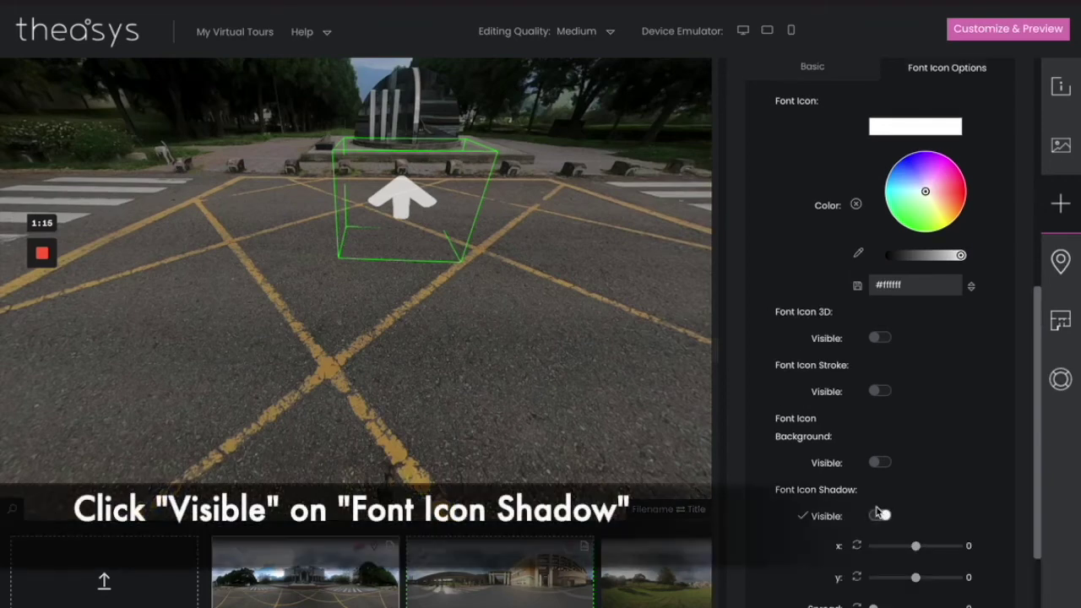
{"action": "scroll", "coordinate": [772, 464], "scroll_direction": "down", "scroll_amount": 1}
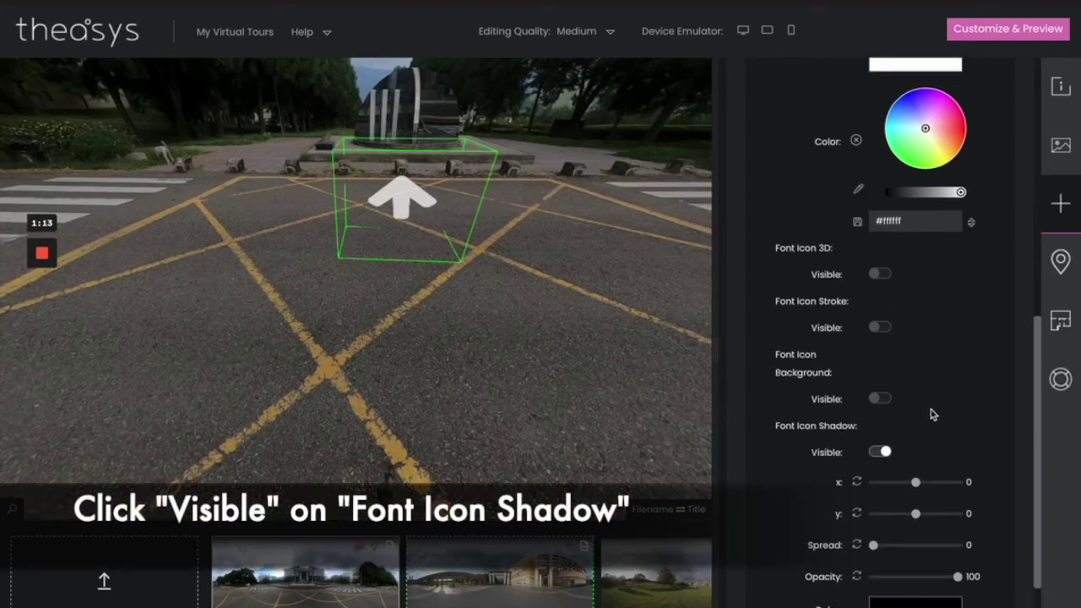
{"action": "left_click_drag", "start_coordinate": [916, 483], "coordinate": [948, 515]}
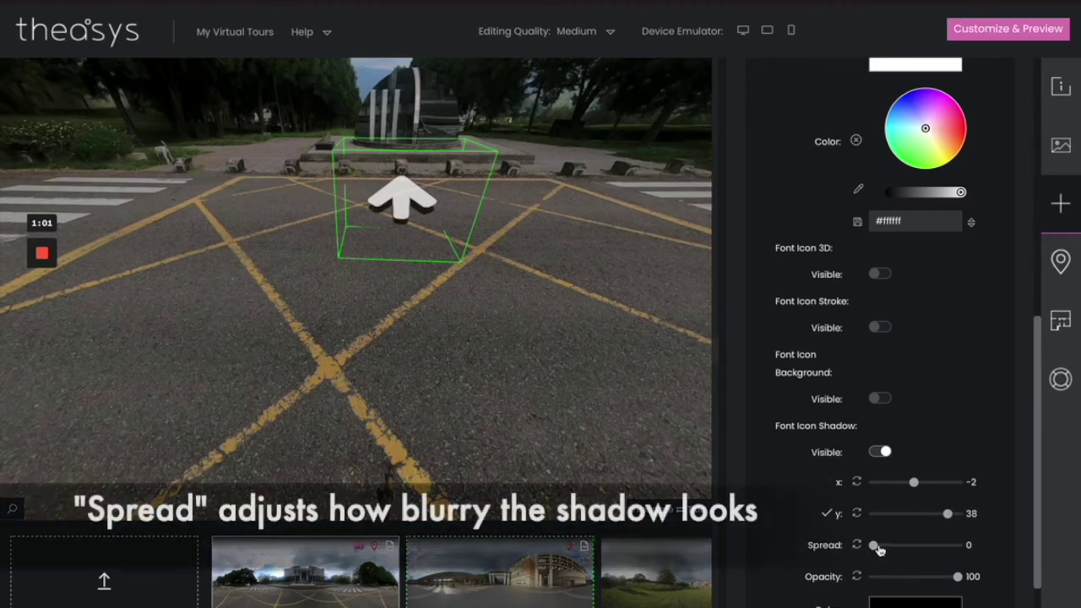
{"action": "mouse_move", "coordinate": [883, 546]}
{"action": "left_mouse_down"}
{"action": "mouse_move", "coordinate": [915, 546]}
{"action": "mouse_move", "coordinate": [902, 546]}
{"action": "left_mouse_up"}
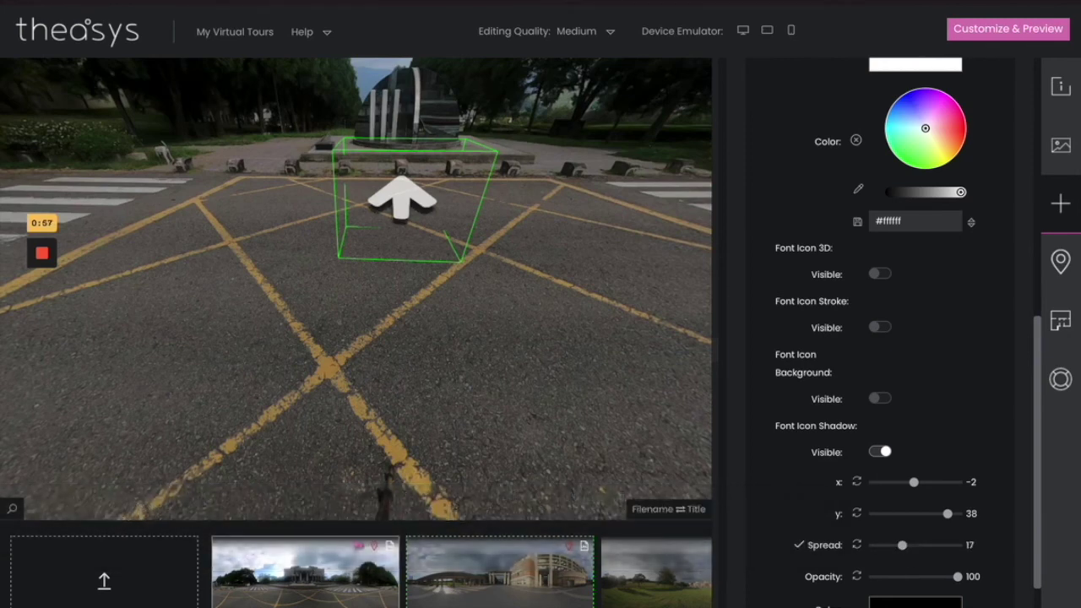
{"action": "mouse_move", "coordinate": [958, 578]}
{"action": "left_mouse_down"}
{"action": "mouse_move", "coordinate": [929, 578]}
{"action": "mouse_move", "coordinate": [940, 577]}
{"action": "left_mouse_up"}
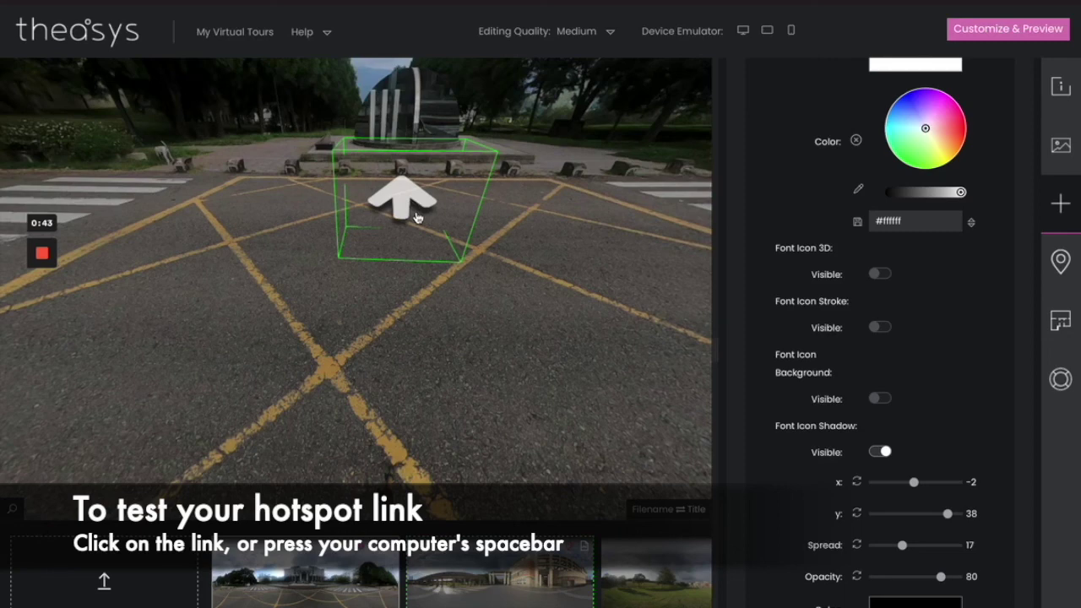
{"action": "left_click", "coordinate": [416, 217]}
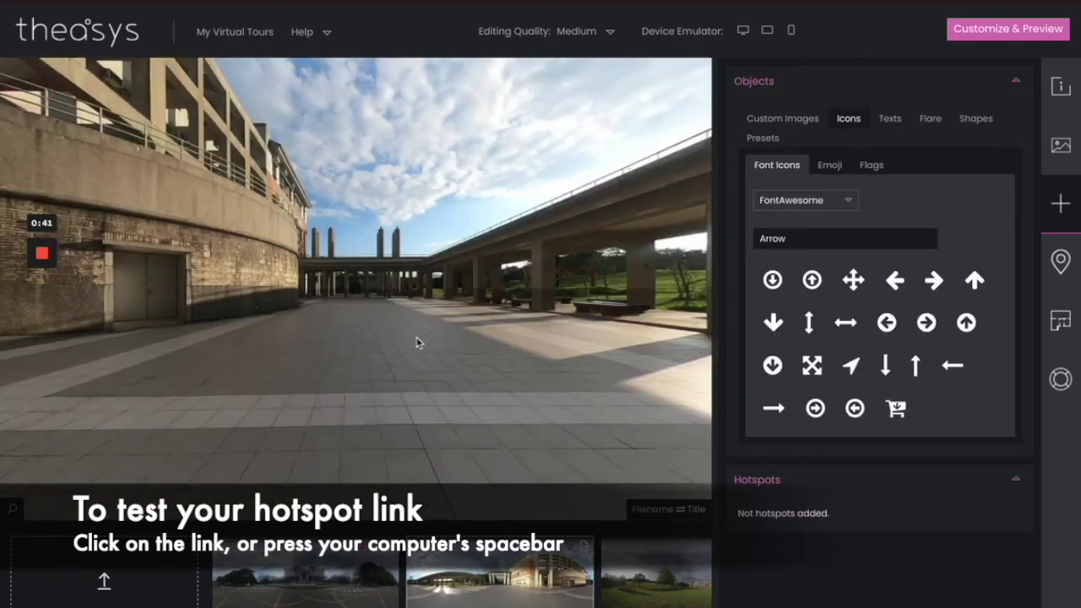